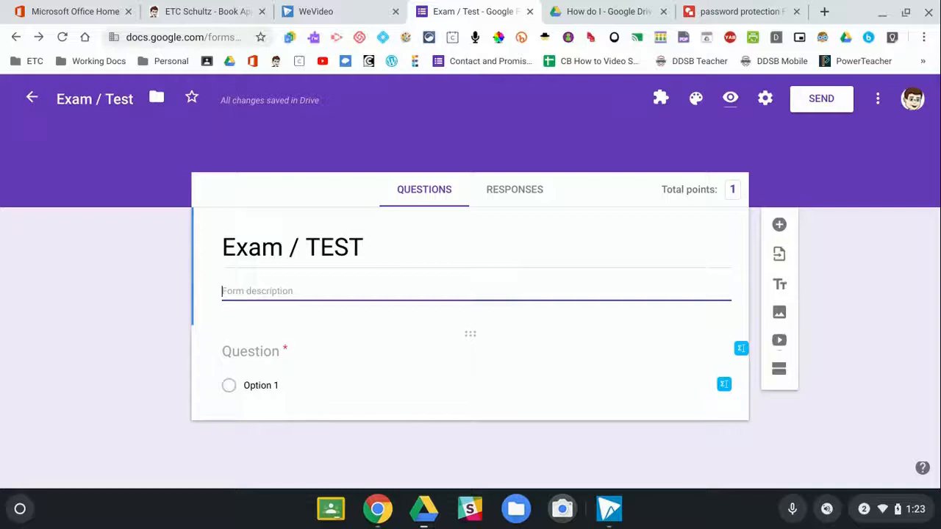
# Enter 'What is your name?' as the first question and make it a short answer.
pyautogui.click(285, 353)
pyautogui.scroll(-1, 293, 347)
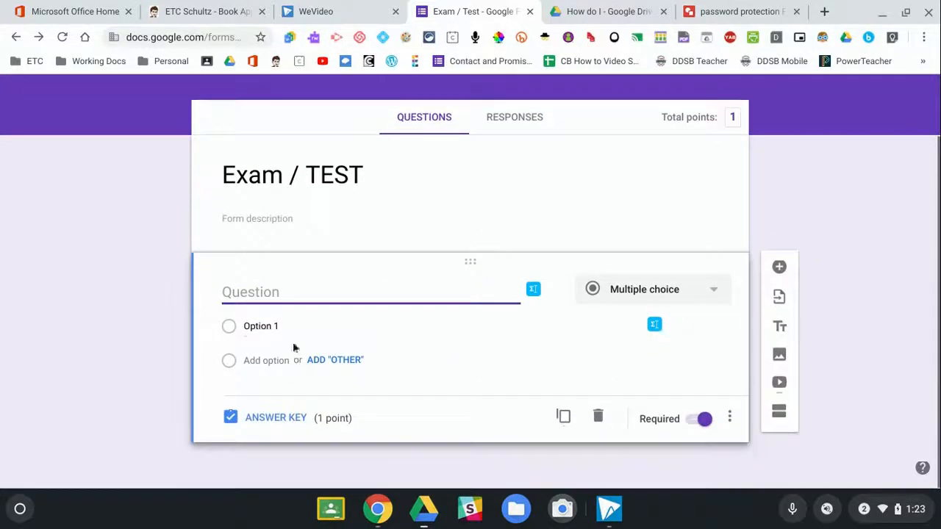
pyautogui.write('What is your name?')
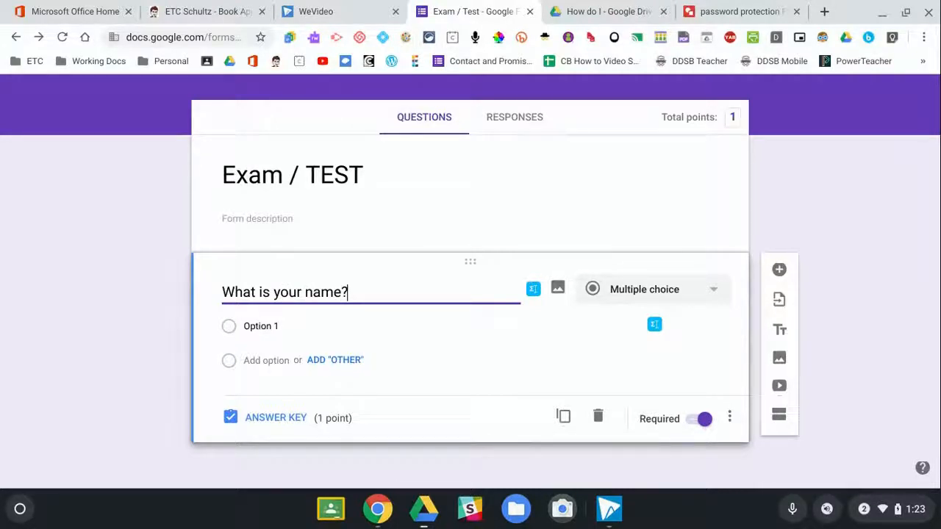
pyautogui.click(681, 291)
pyautogui.click(641, 120)
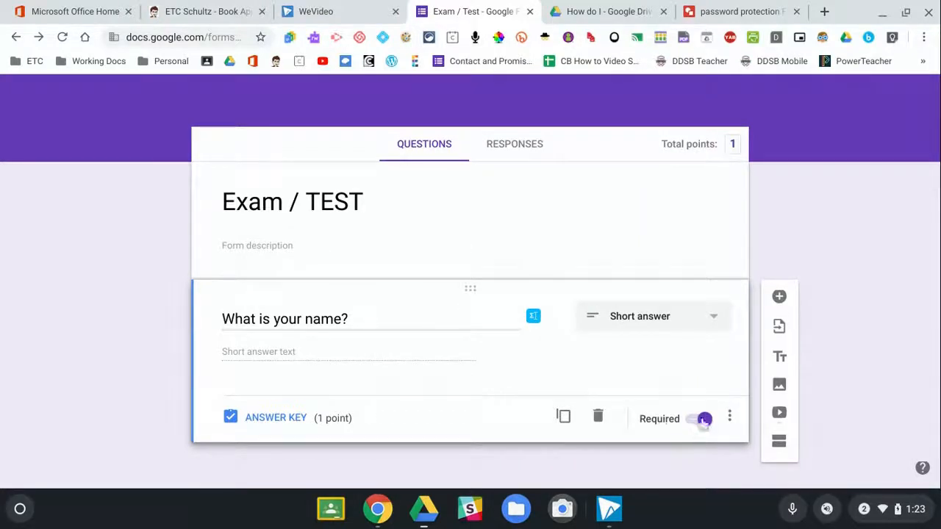
# Add a second question, 'What is today's password?', and show its extra options.
pyautogui.click(779, 298)
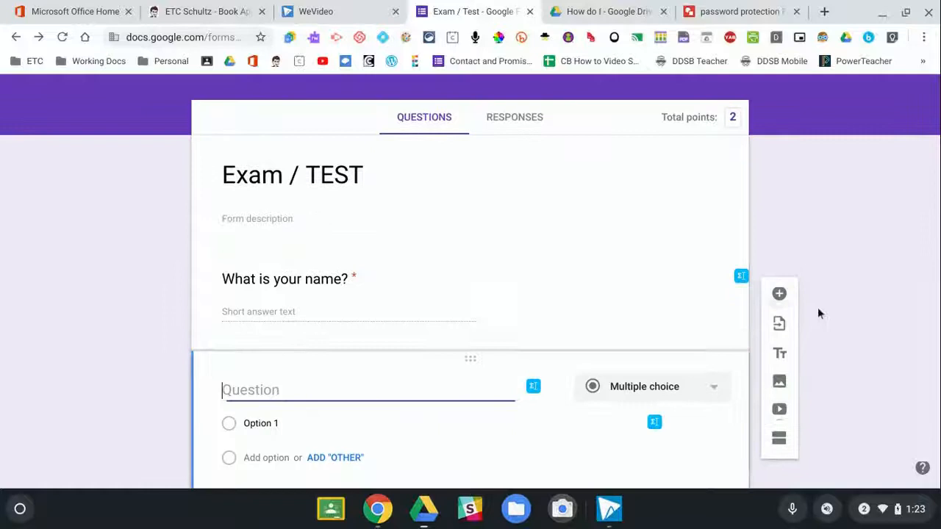
pyautogui.write('Wh')
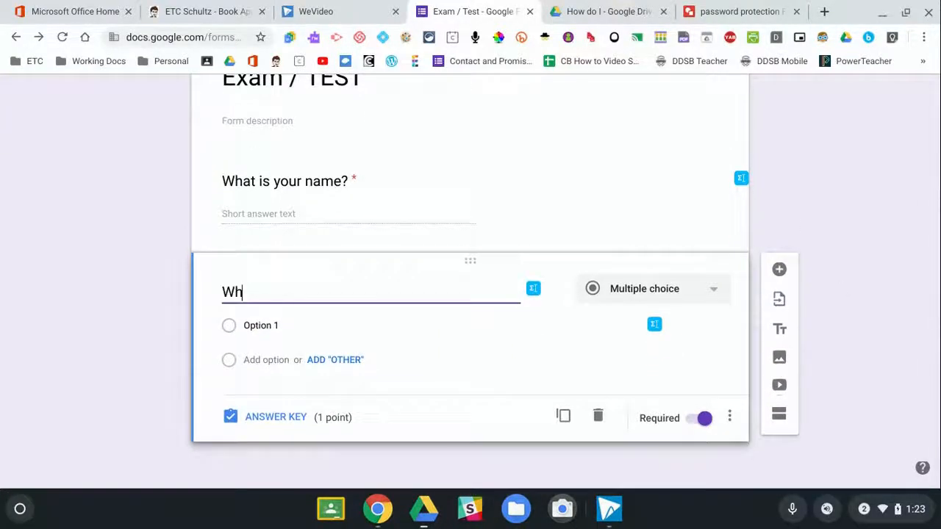
pyautogui.write('at is today')
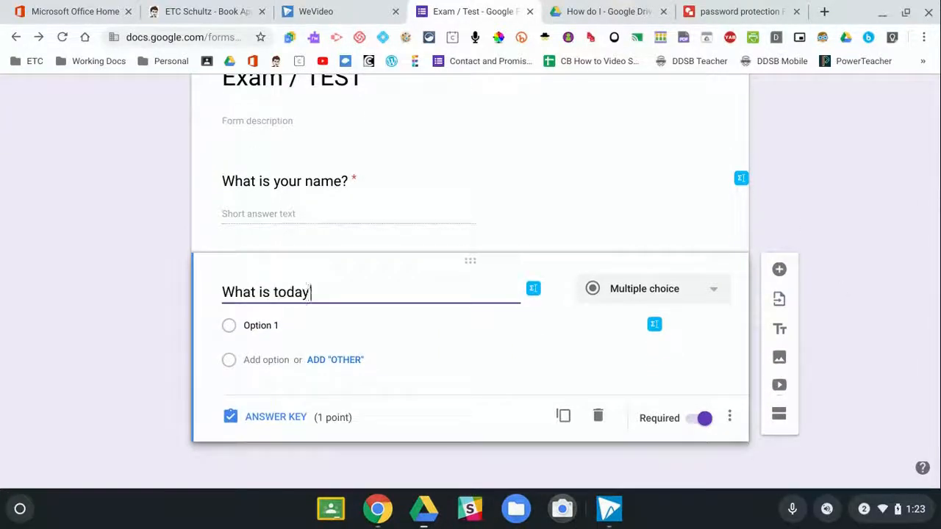
pyautogui.write("'s password?")
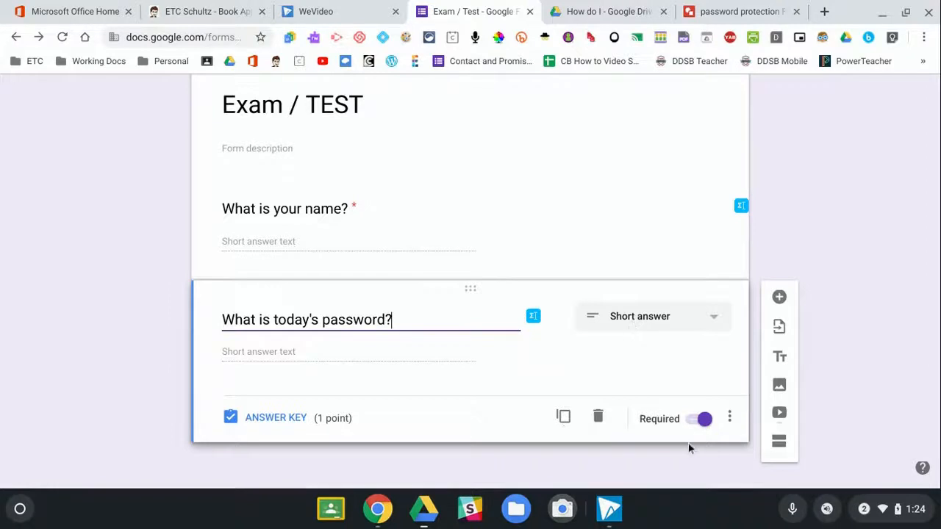
pyautogui.click(729, 421)
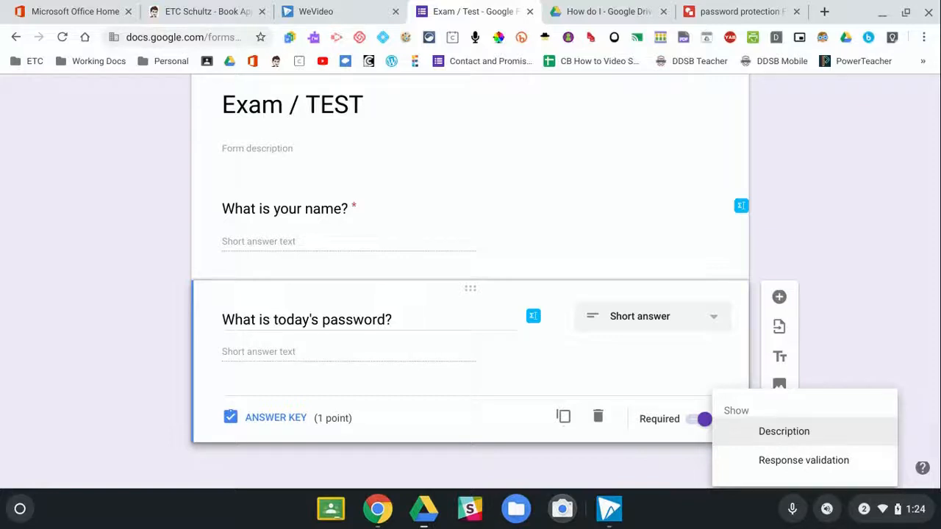
# Add Regular expression > Matches response validation to the password question.
pyautogui.click(777, 470)
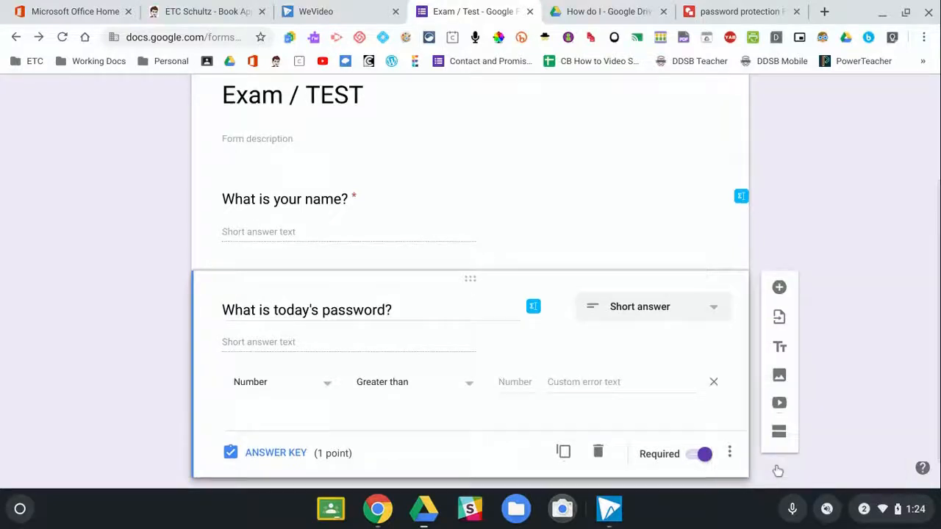
pyautogui.click(327, 391)
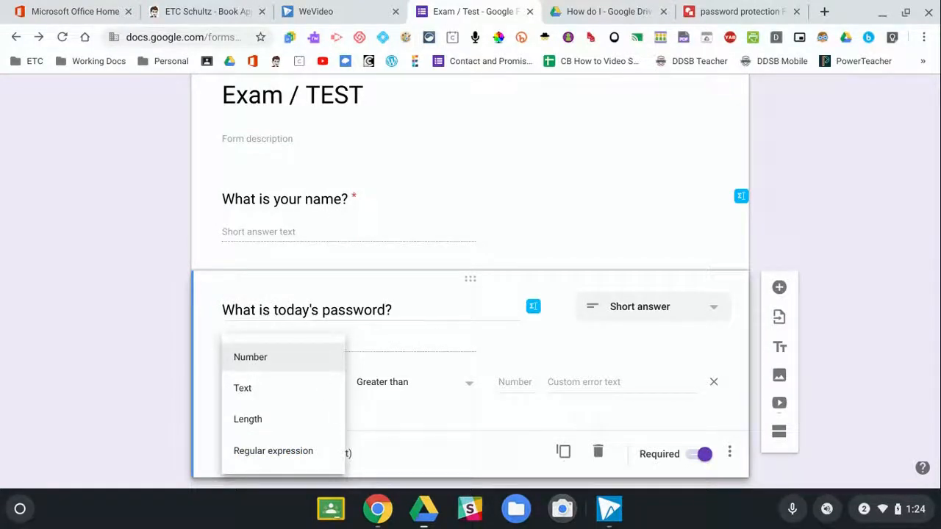
pyautogui.click(283, 457)
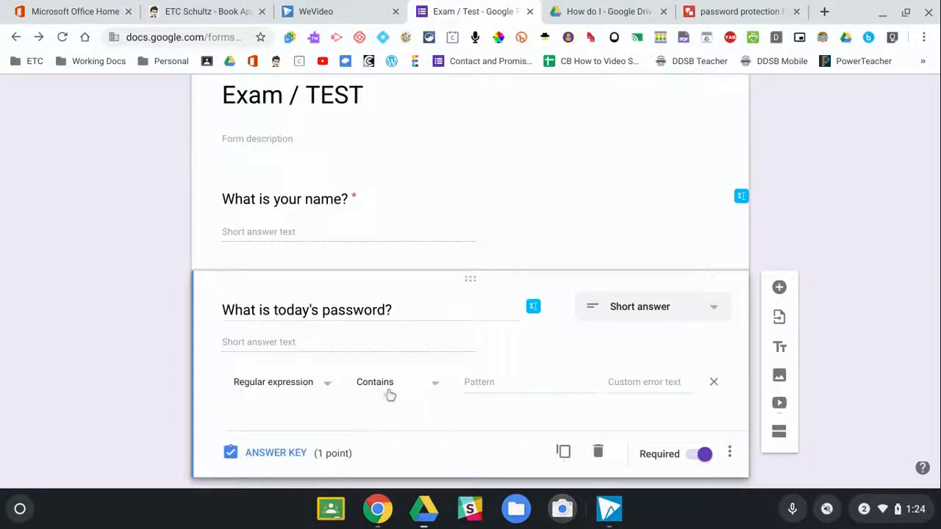
pyautogui.click(435, 387)
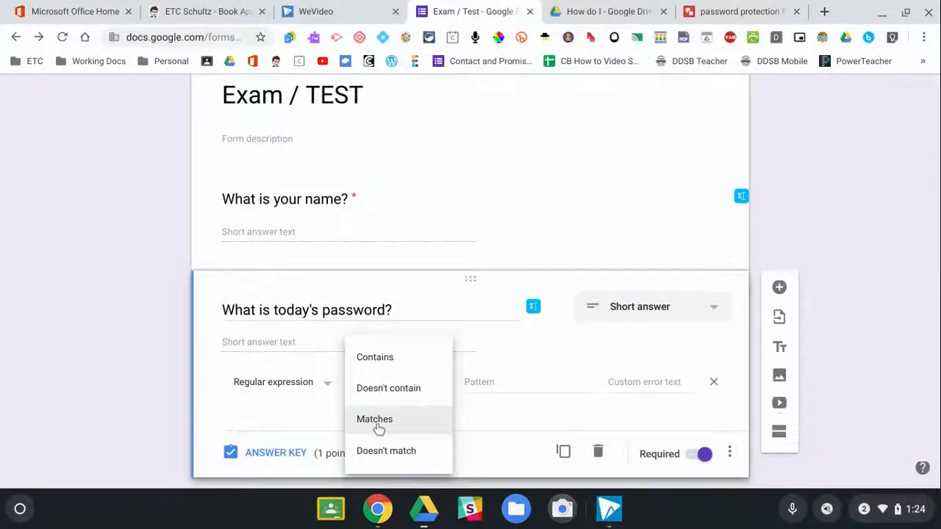
pyautogui.click(377, 426)
pyautogui.click(471, 387)
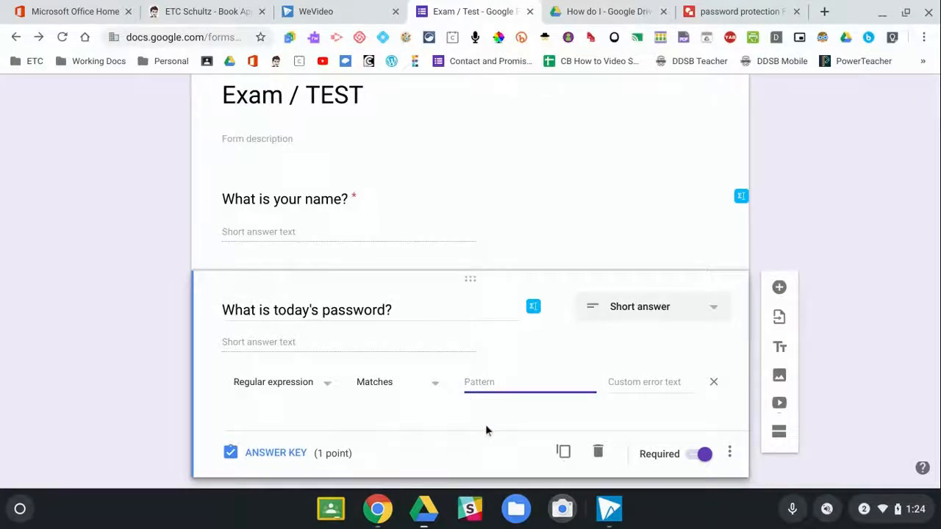
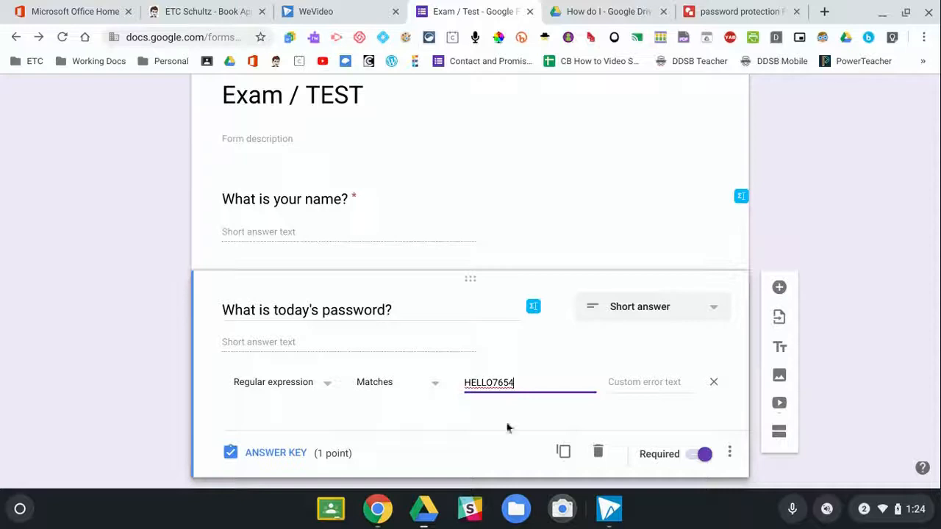
pyautogui.click(632, 383)
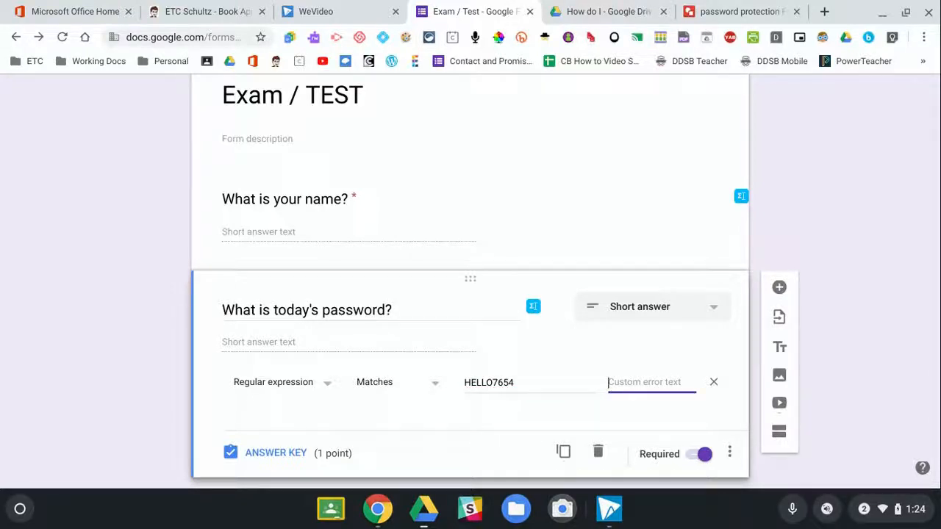
pyautogui.write('THIS IS NOT CORRECT')
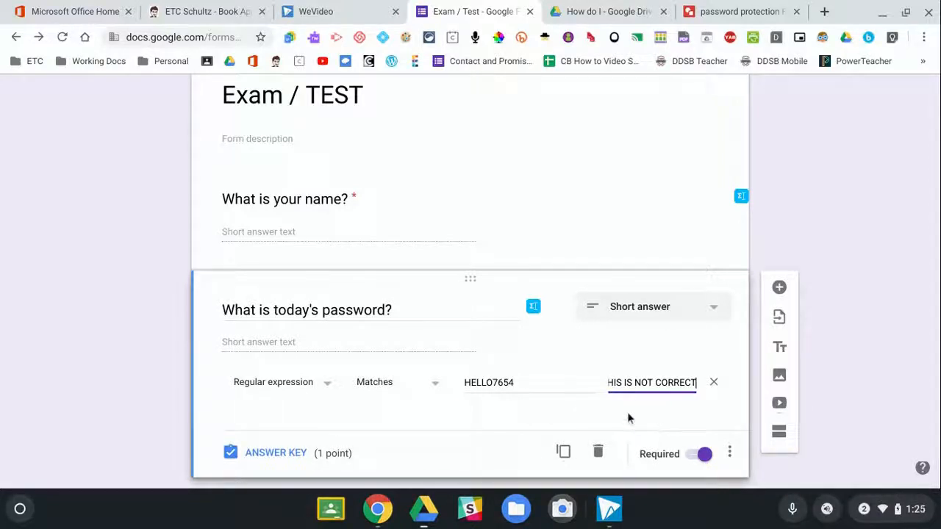
pyautogui.click(730, 455)
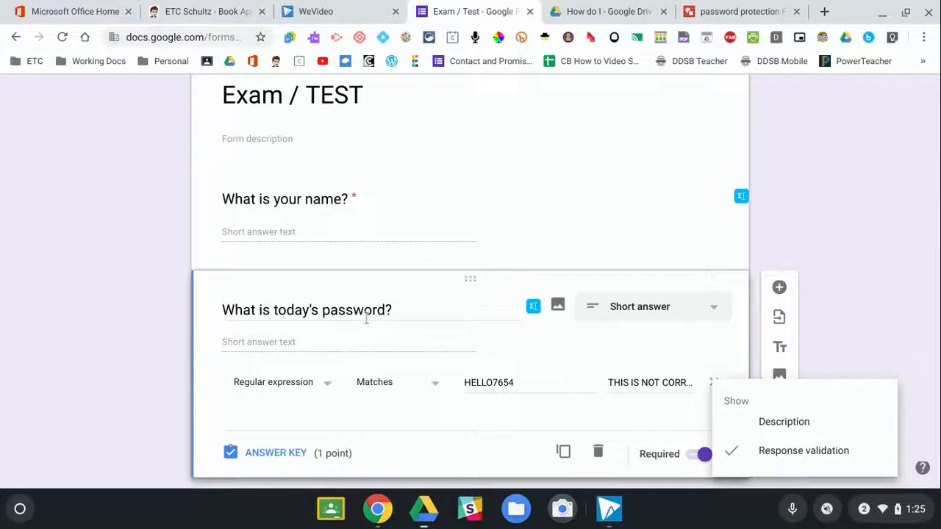
# Give the password question the description 'ALL CAPS'.
pyautogui.click(784, 421)
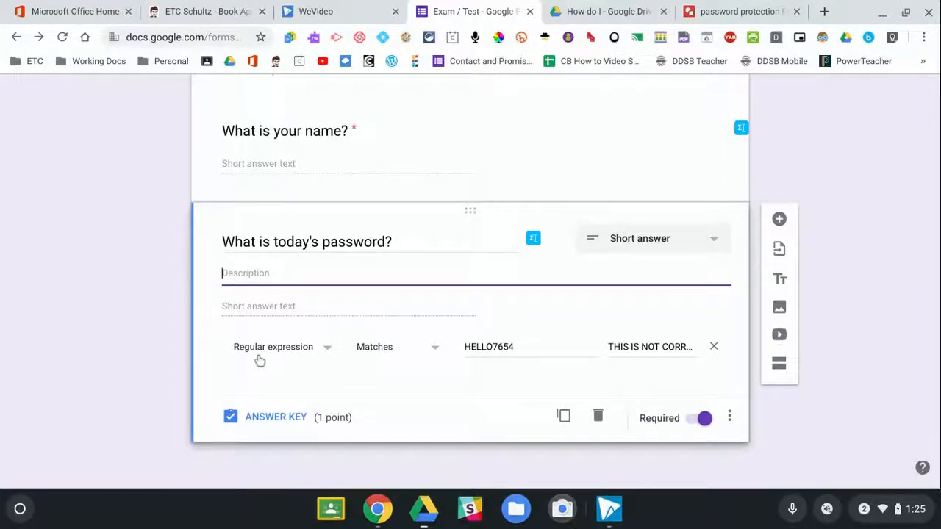
pyautogui.write('ALL CAPS')
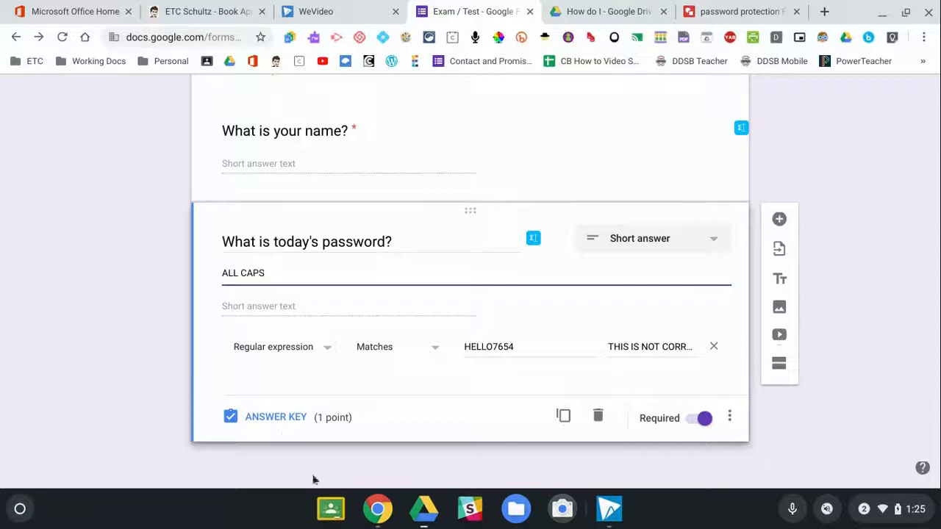
# Lower the password question's answer-key points from 1 to 0 and return to editing.
pyautogui.click(275, 417)
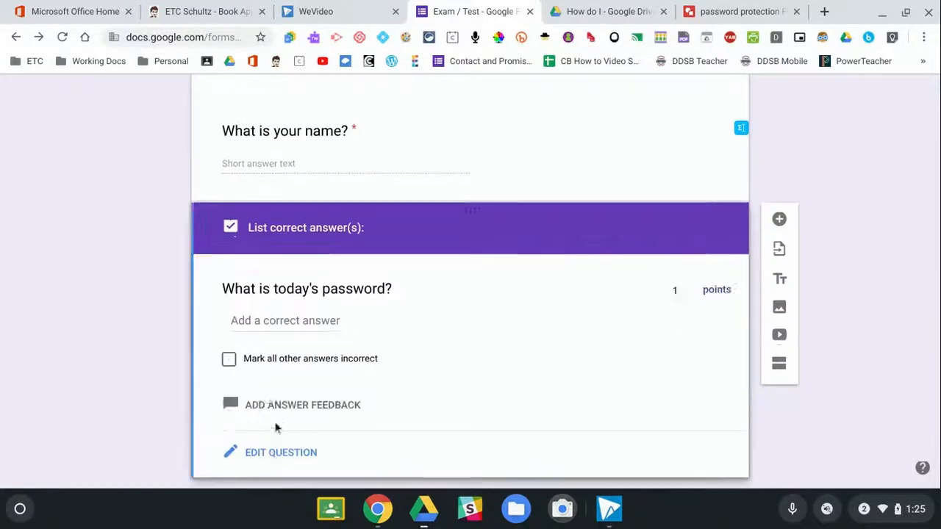
pyautogui.click(693, 294)
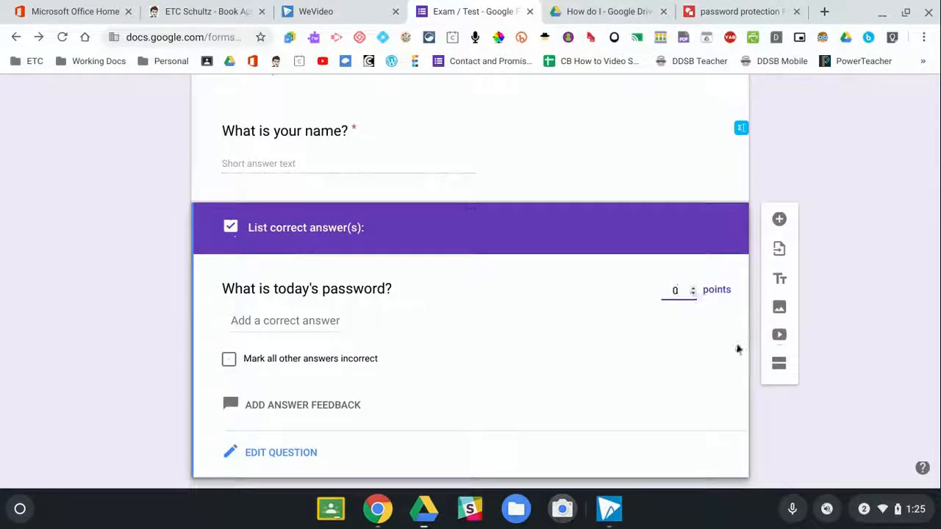
pyautogui.click(294, 453)
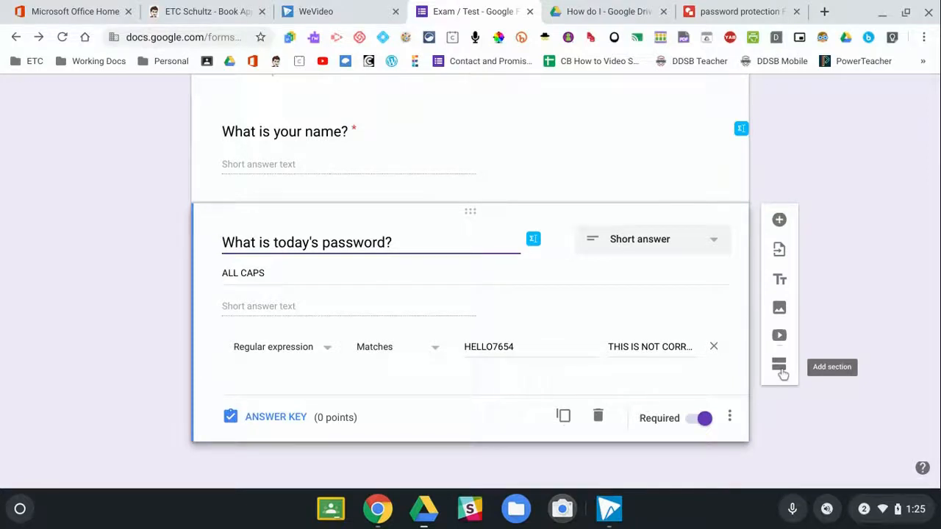
pyautogui.scroll(3, 613, 170)
pyautogui.scroll(-2, 417, 271)
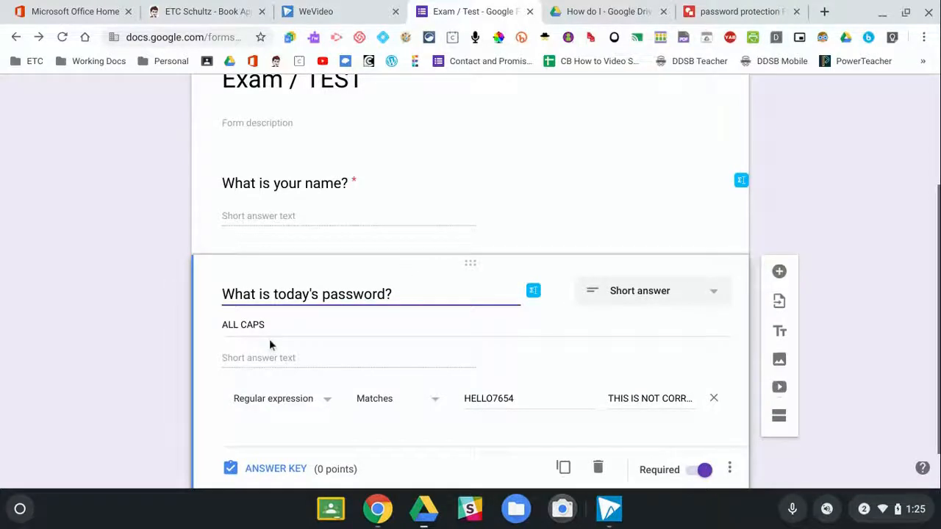
pyautogui.scroll(-1, 456, 357)
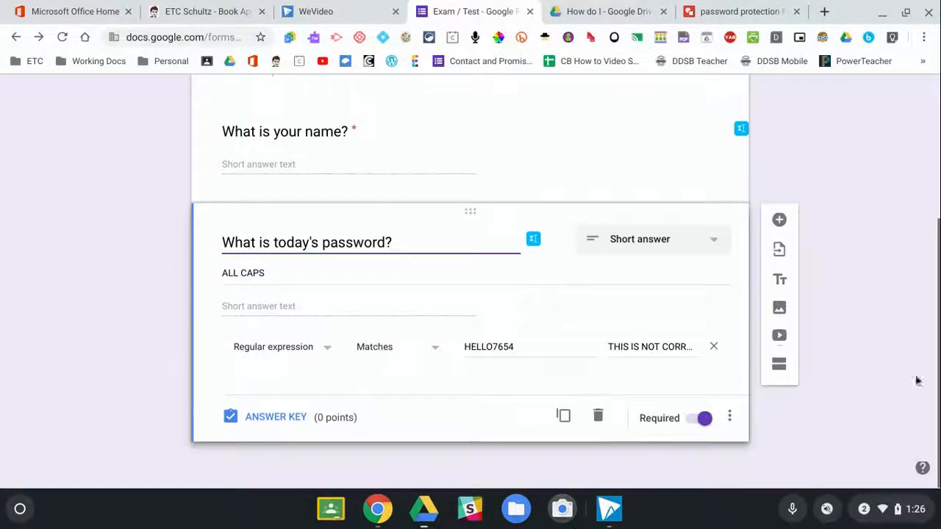
# Add a second section titled 'Questions'.
pyautogui.click(779, 365)
pyautogui.scroll(-2, 472, 369)
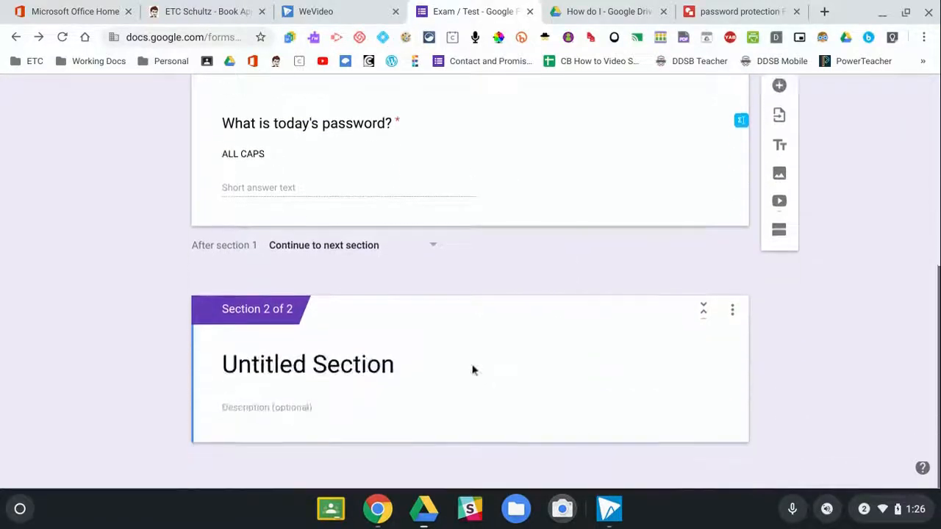
pyautogui.click(406, 364)
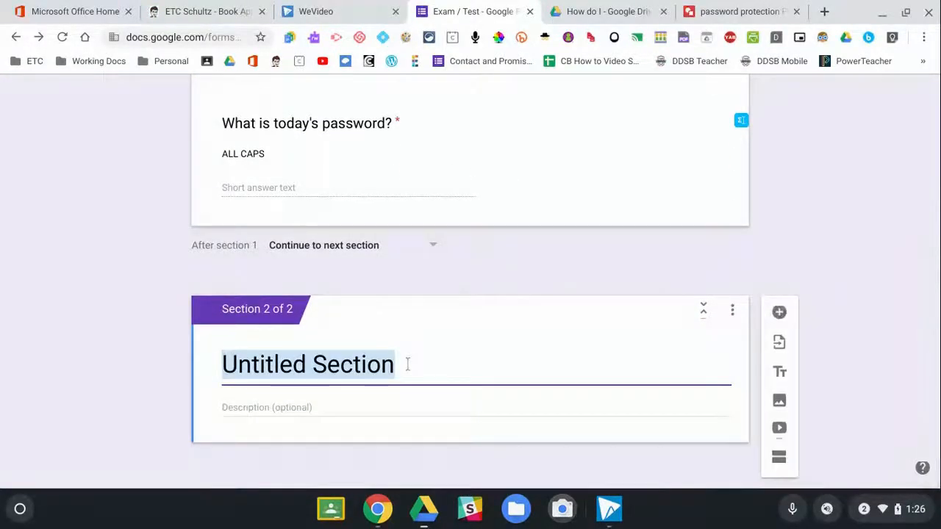
pyautogui.write('Ques')
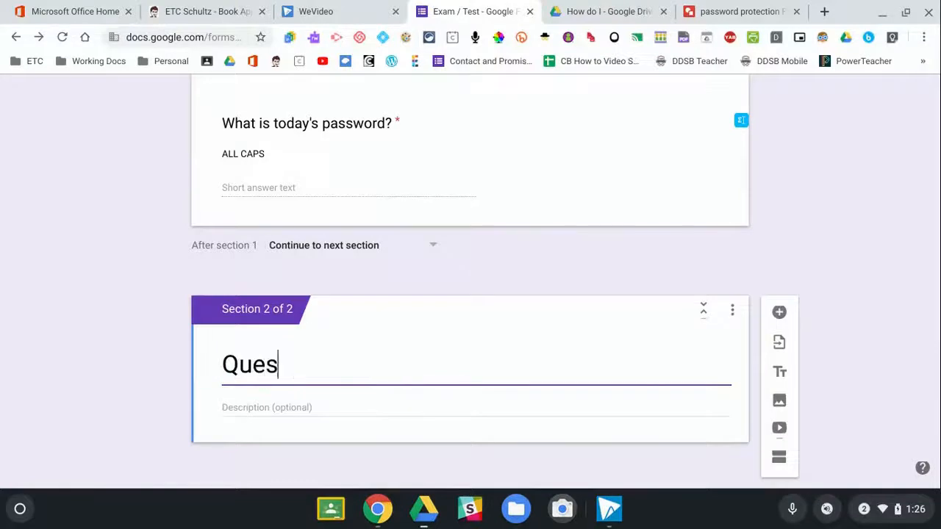
pyautogui.write('tions')
# Add a short-answer question 'What is 1+1' to the Questions section.
pyautogui.click(779, 314)
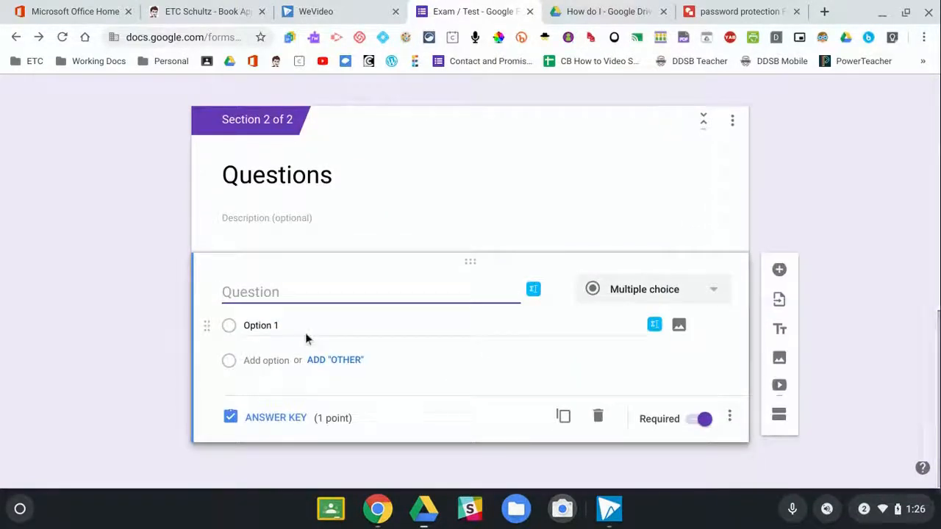
pyautogui.write('What is 1+1')
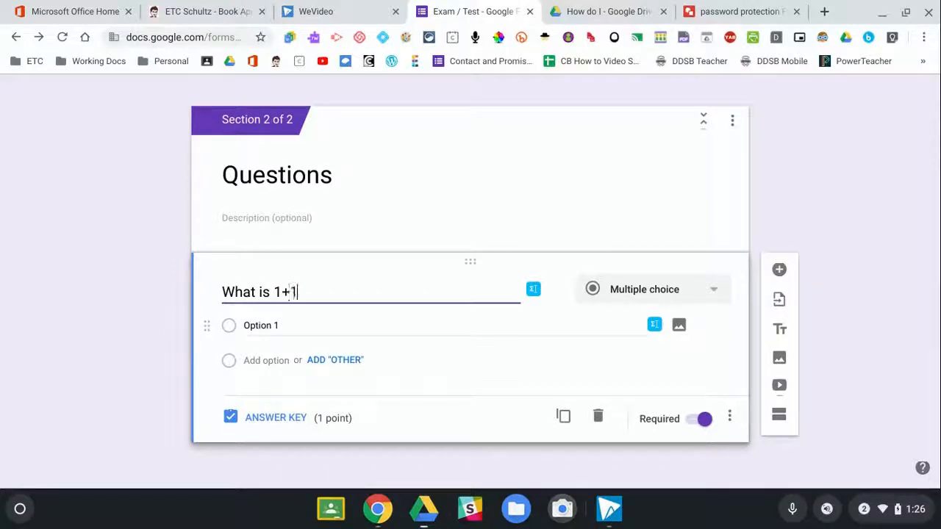
pyautogui.click(719, 290)
pyautogui.click(657, 116)
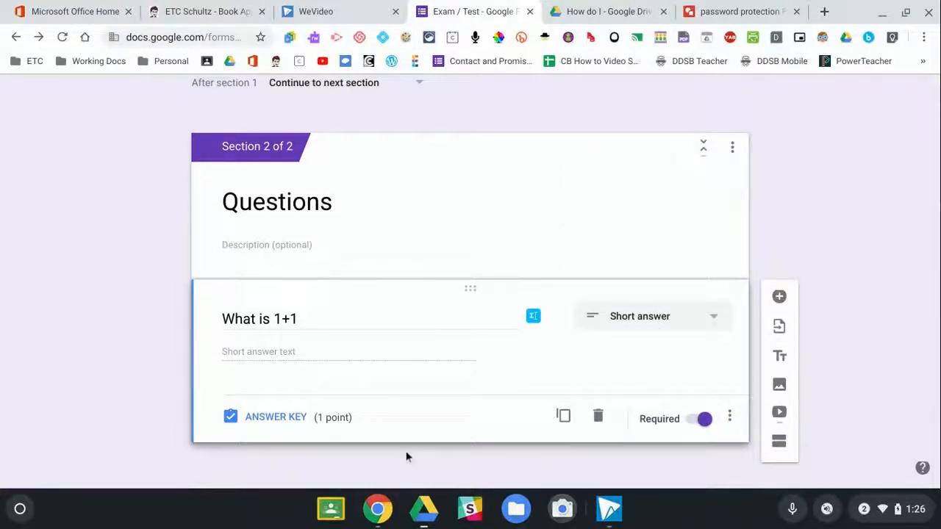
# Open the form's respondent preview.
pyautogui.scroll(10, 695, 245)
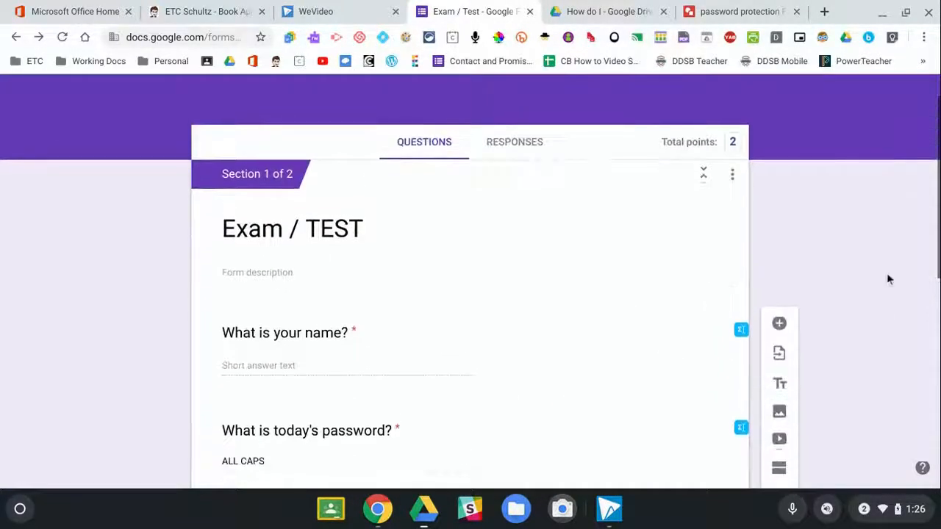
pyautogui.scroll(2, 893, 271)
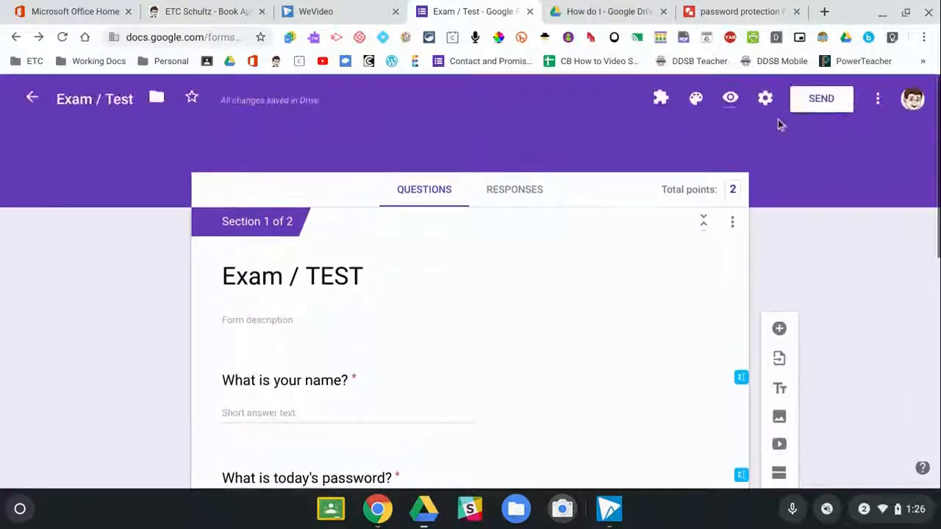
pyautogui.click(729, 98)
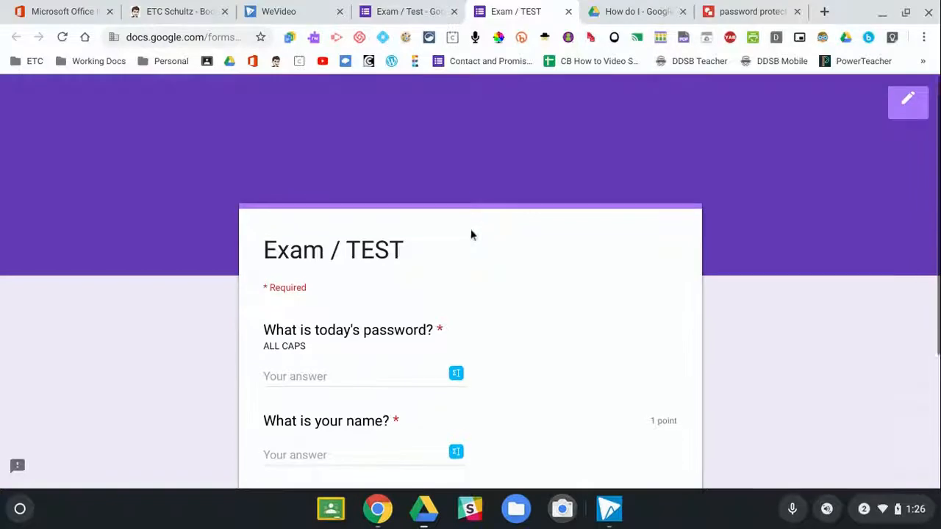
pyautogui.scroll(-2, 471, 234)
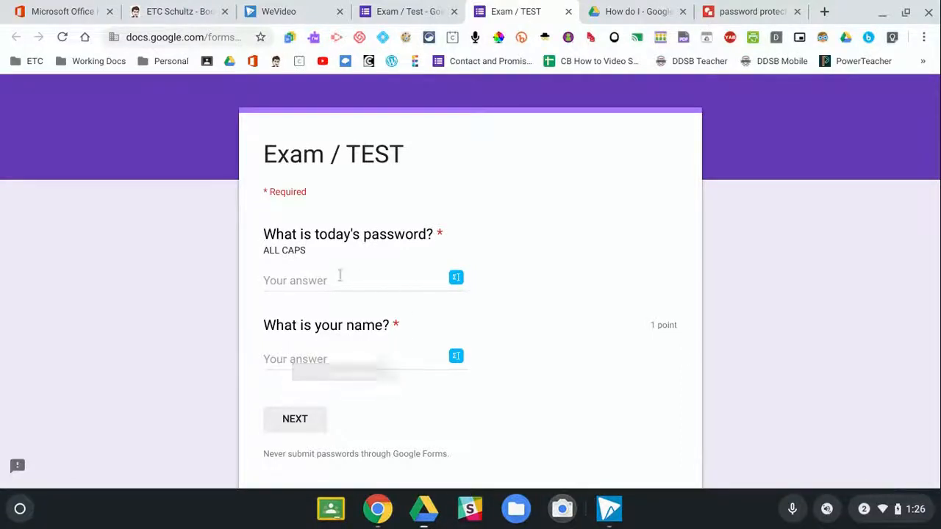
pyautogui.click(302, 360)
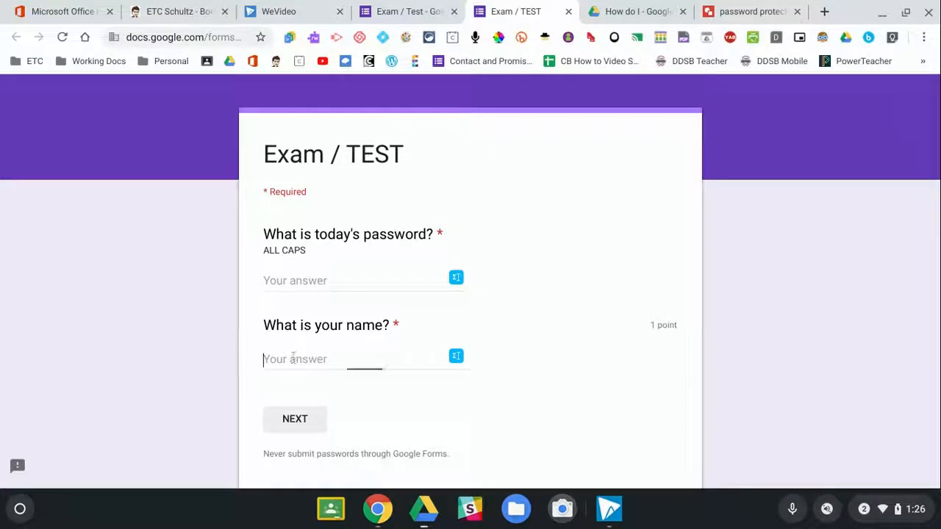
pyautogui.write('Jayson')
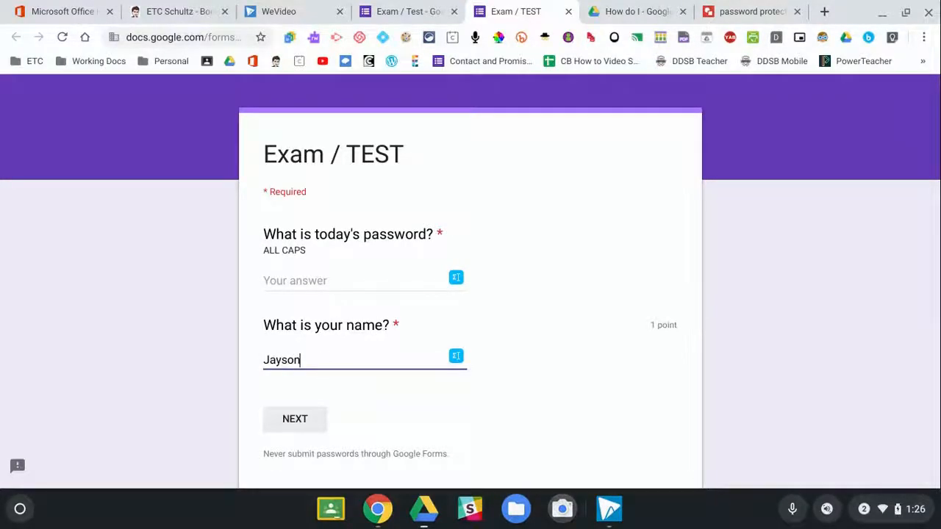
pyautogui.click(296, 280)
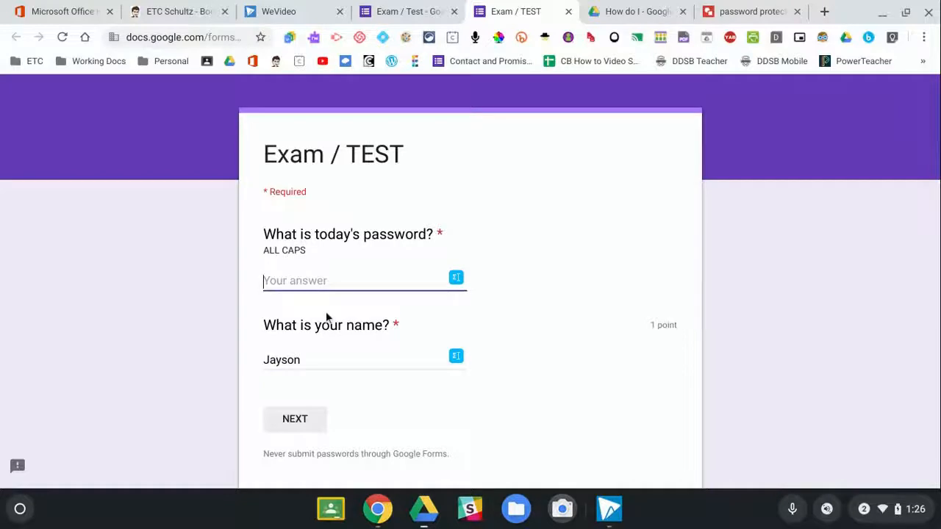
pyautogui.write('this')
pyautogui.click(298, 423)
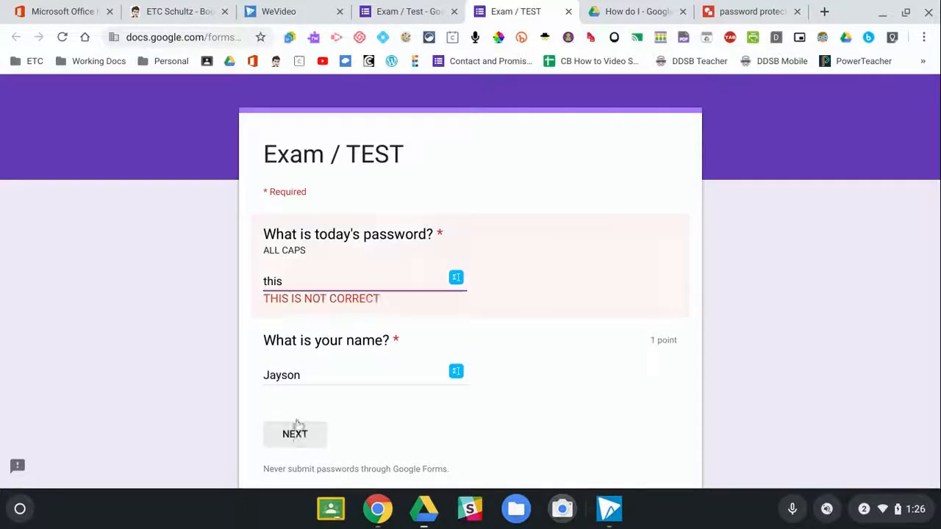
pyautogui.click(297, 281)
pyautogui.press('BackSpace')
pyautogui.press('BackSpace')
pyautogui.press('BackSpace')
pyautogui.press('BackSpace')
pyautogui.press('BackSpace')
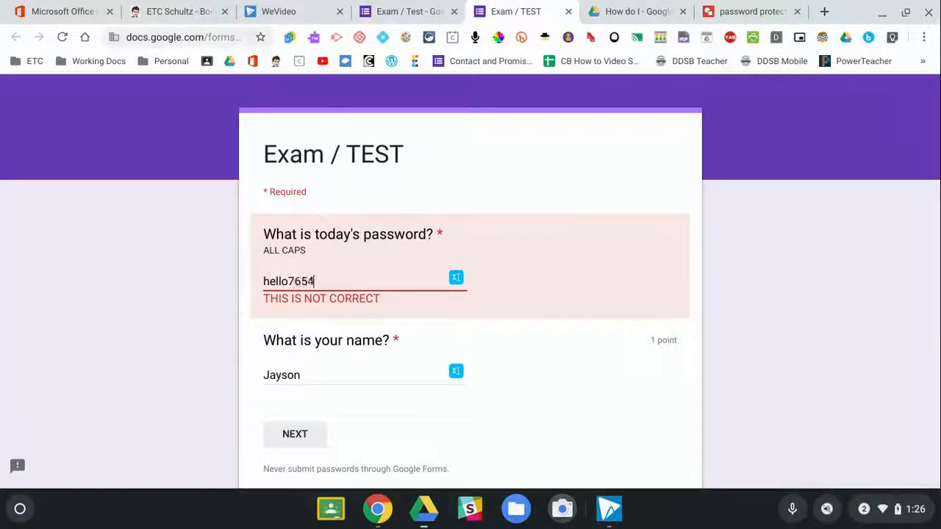
pyautogui.click(297, 438)
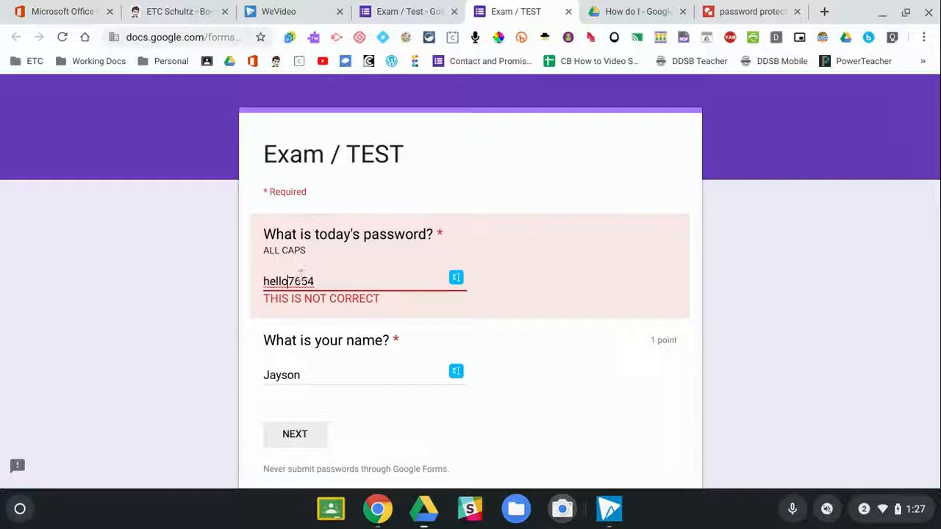
# Retype the password in capitals, test a misspelt version, then correct it and continue.
pyautogui.press('BackSpace')
pyautogui.press('BackSpace')
pyautogui.press('BackSpace')
pyautogui.press('BackSpace')
pyautogui.press('BackSpace')
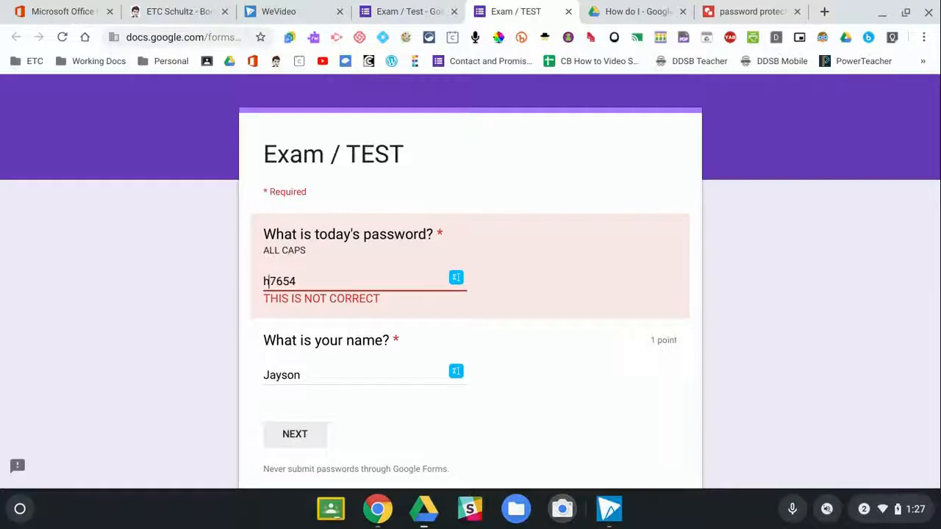
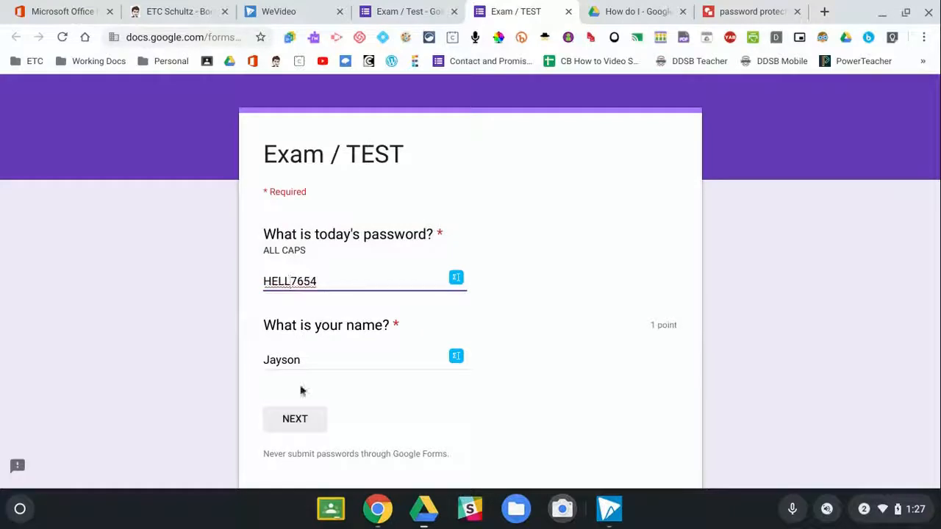
pyautogui.click(316, 418)
pyautogui.click(289, 283)
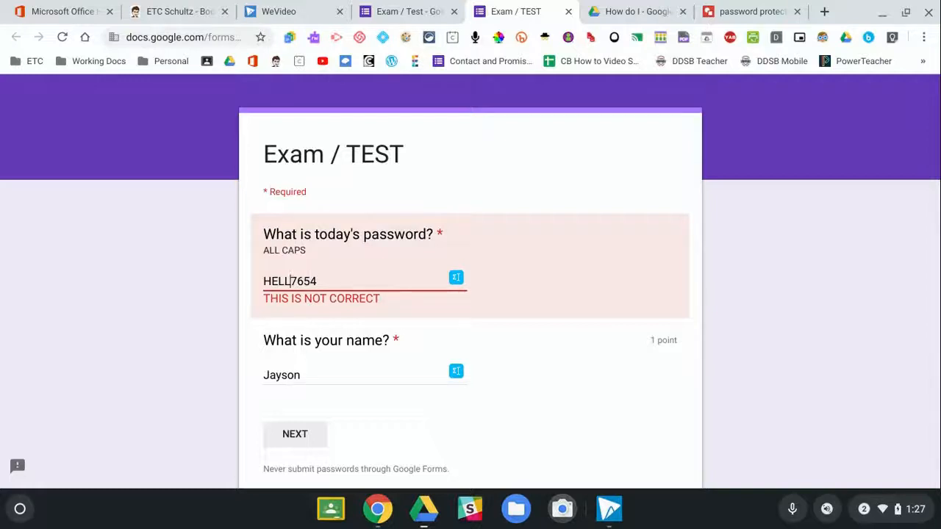
pyautogui.write('O')
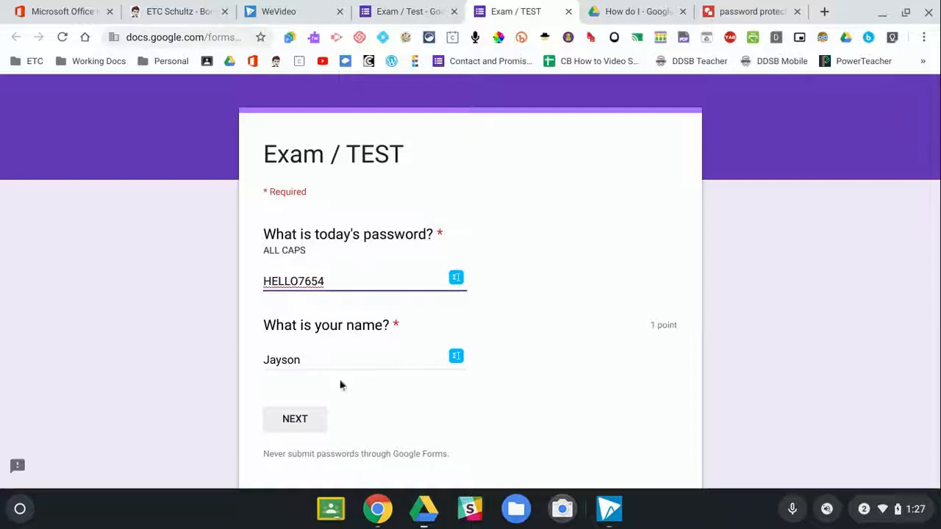
pyautogui.click(297, 431)
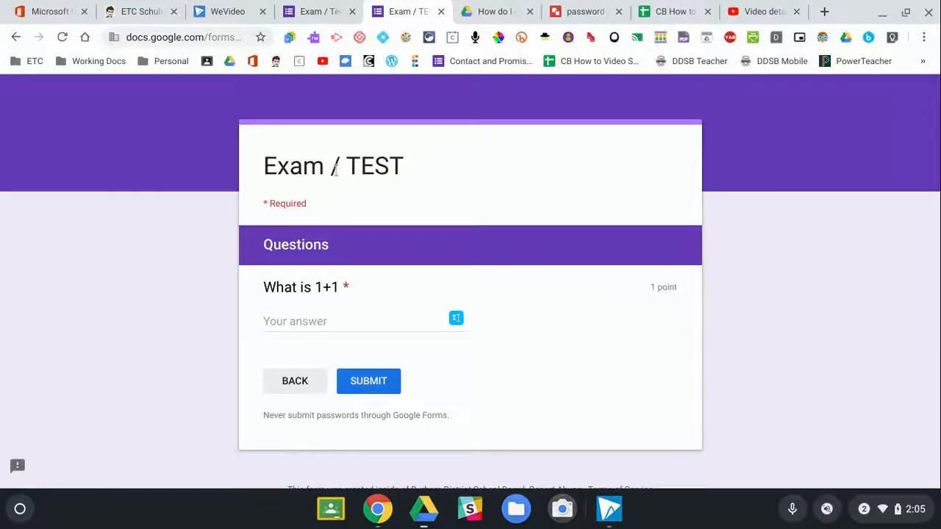
# Switch back from the preview to the form editor.
pyautogui.click(310, 13)
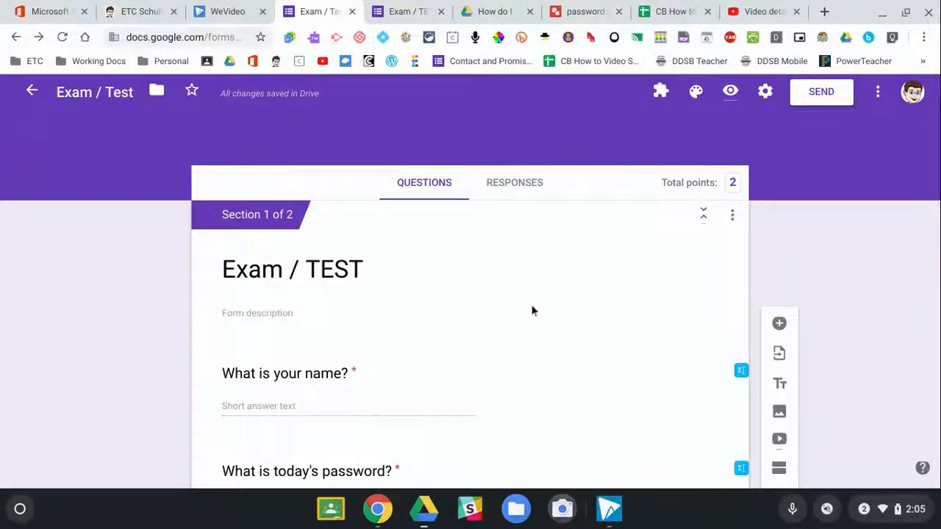
# Replace the password question's regex pattern with a new expected password.
pyautogui.scroll(-3, 599, 294)
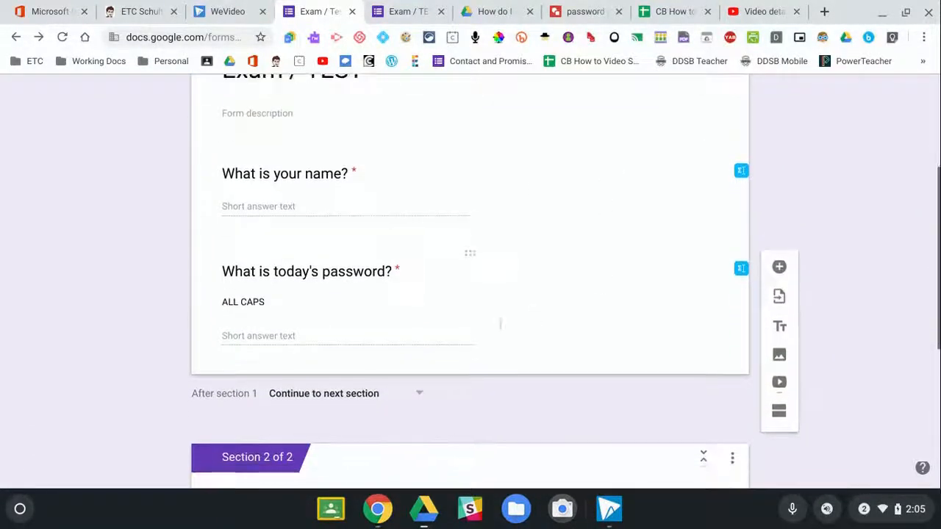
pyautogui.click(456, 298)
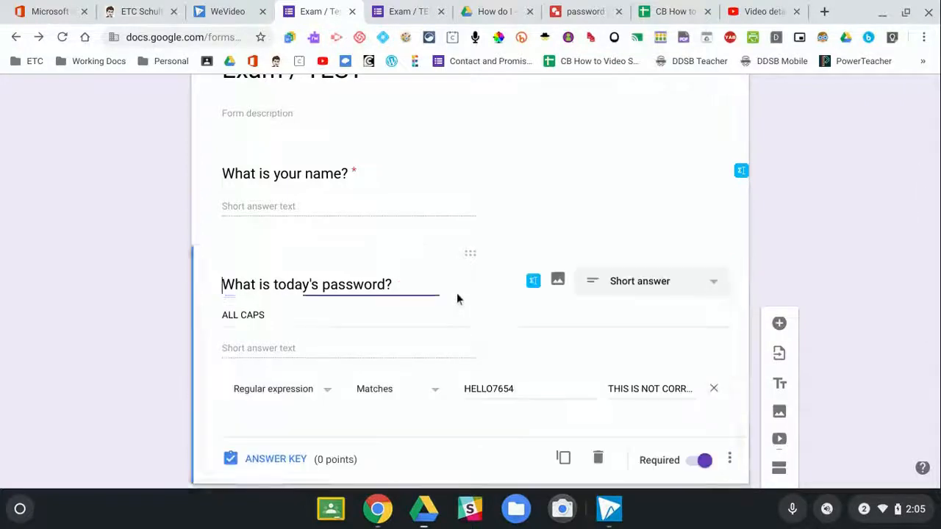
pyautogui.scroll(-1, 421, 307)
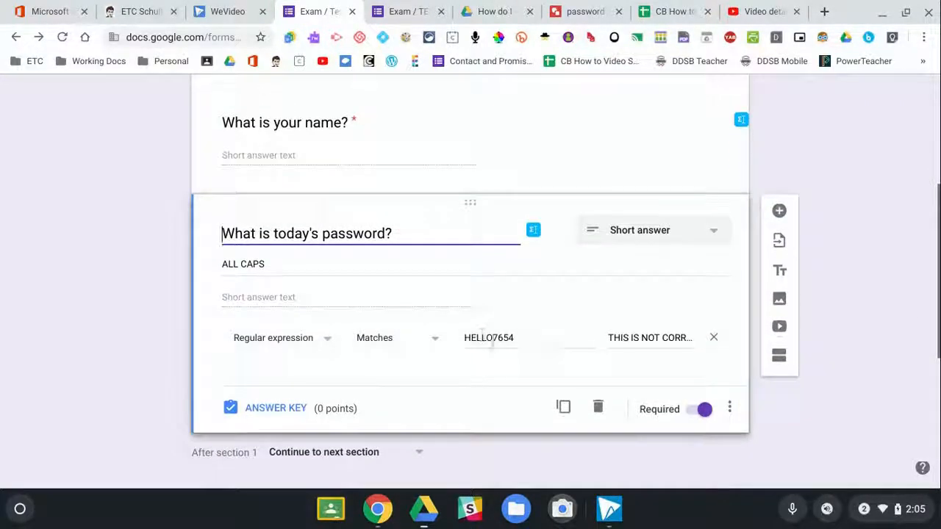
pyautogui.click(525, 337)
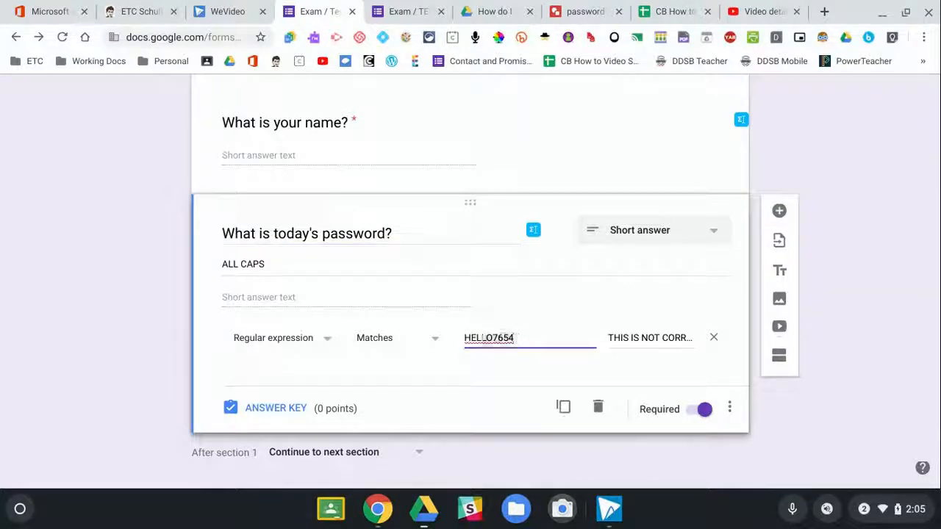
pyautogui.doubleClick(457, 338)
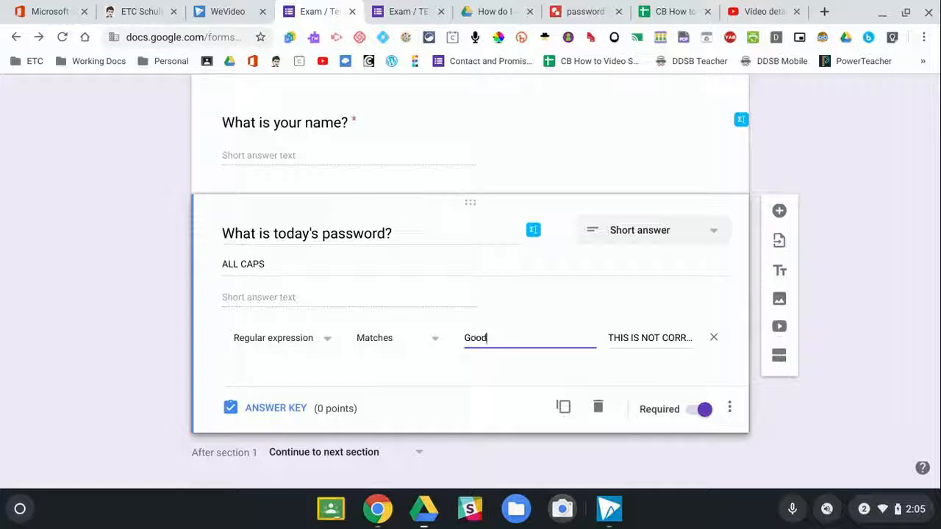
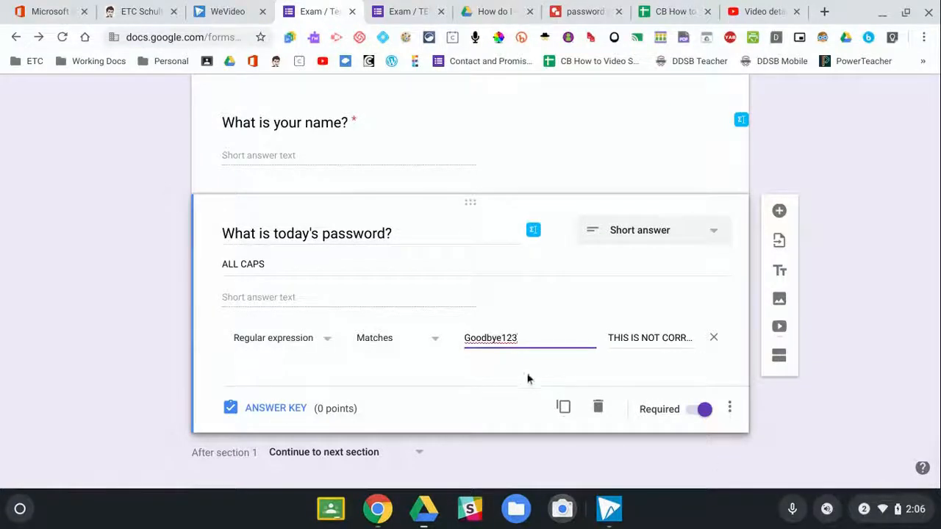
pyautogui.click(526, 376)
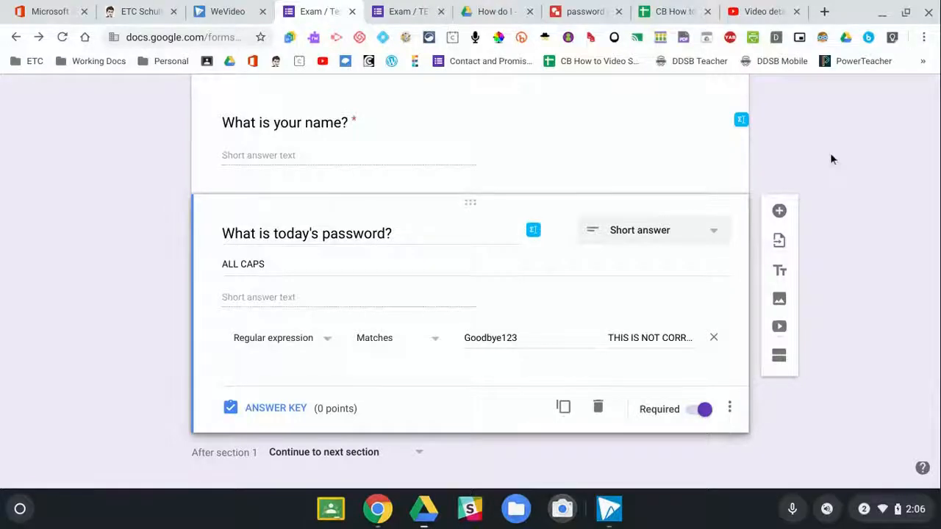
pyautogui.scroll(4, 831, 157)
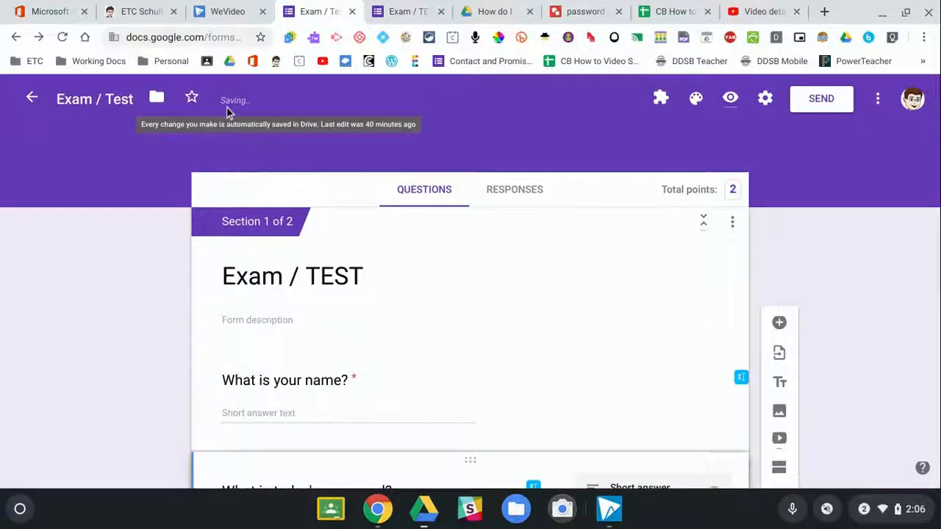
pyautogui.scroll(-3, 415, 385)
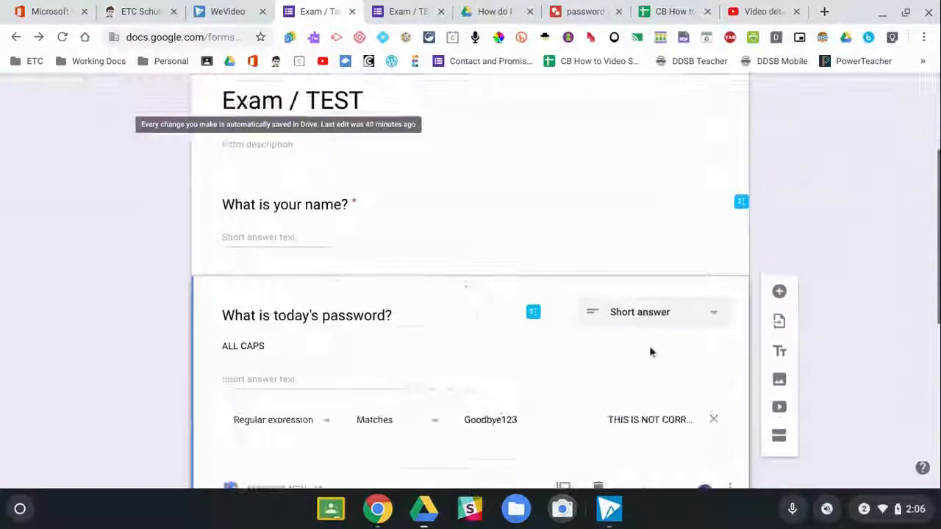